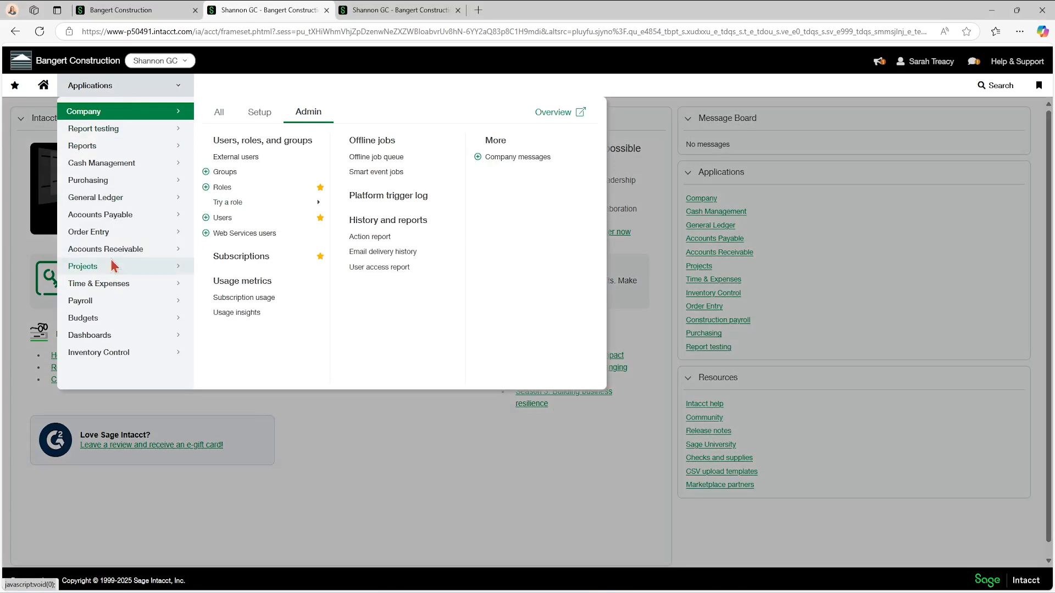
- Create a draft AR retainage release with the default release and GL posting dates, and exit without adding retained documents
left_click(108, 252)
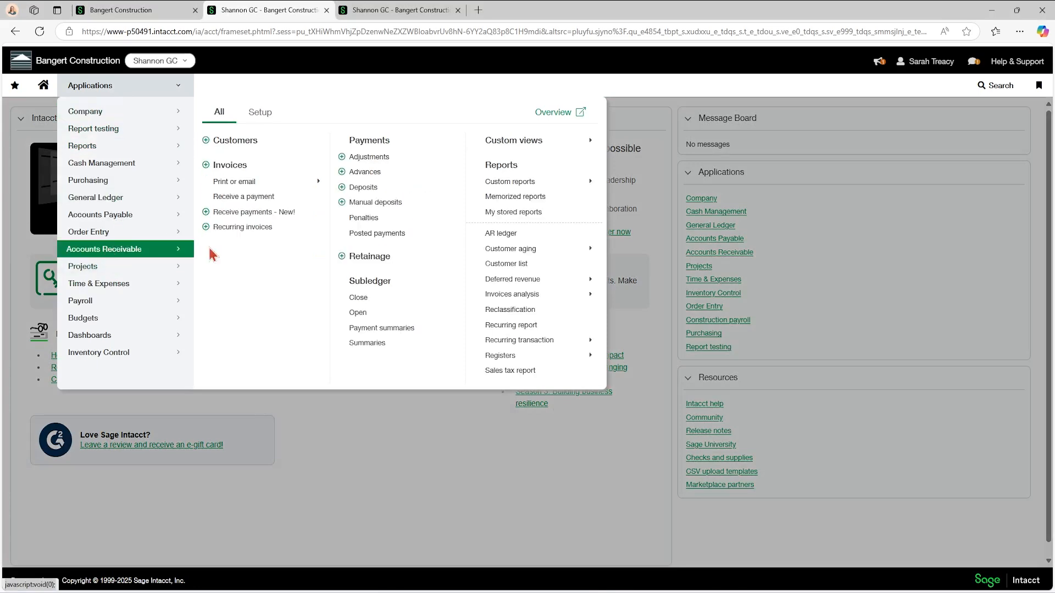
left_click(369, 261)
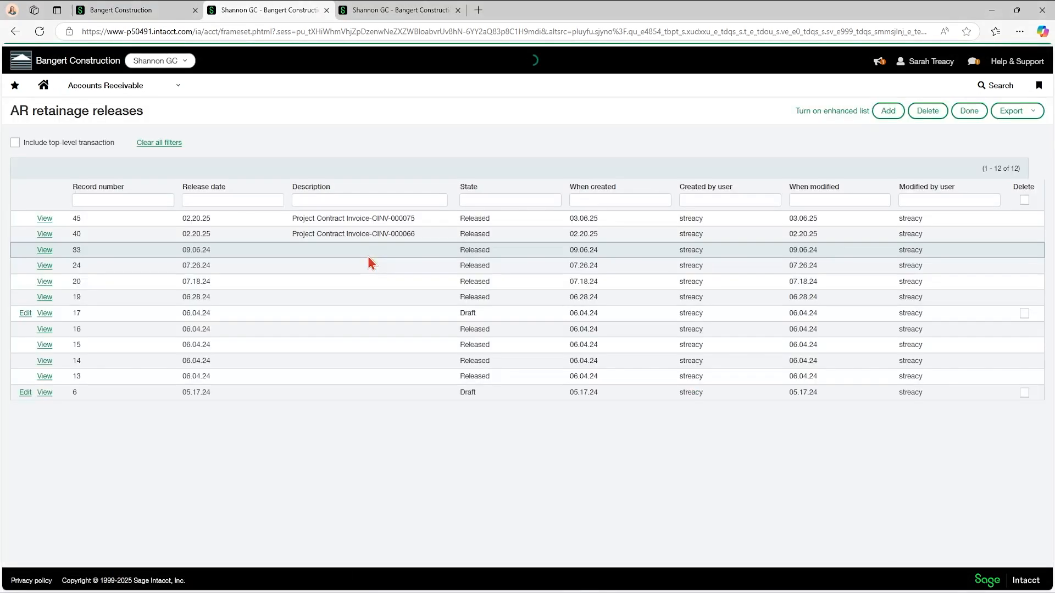
left_click(888, 113)
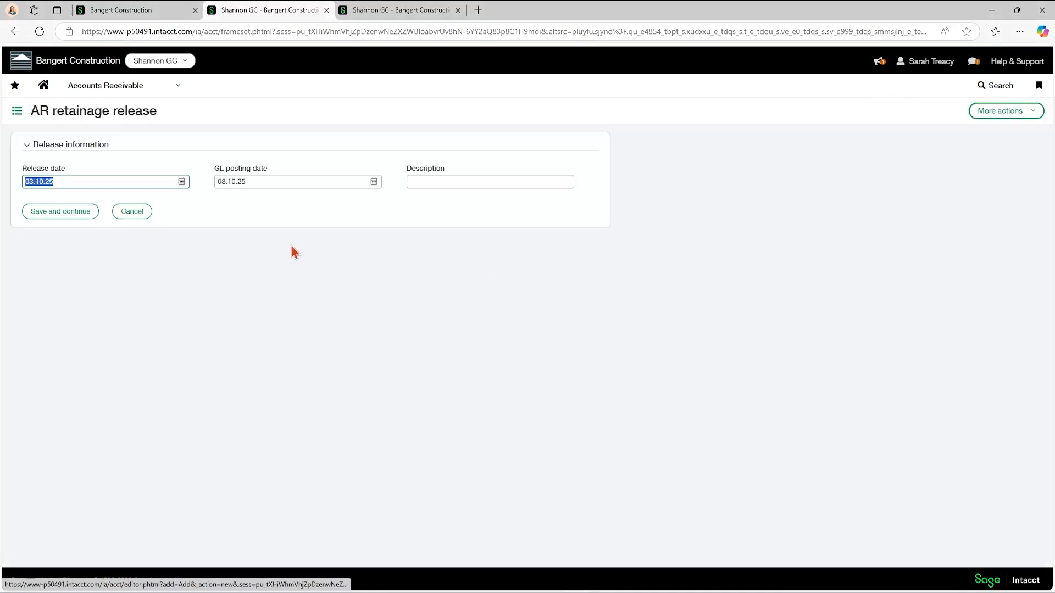
left_click(55, 212)
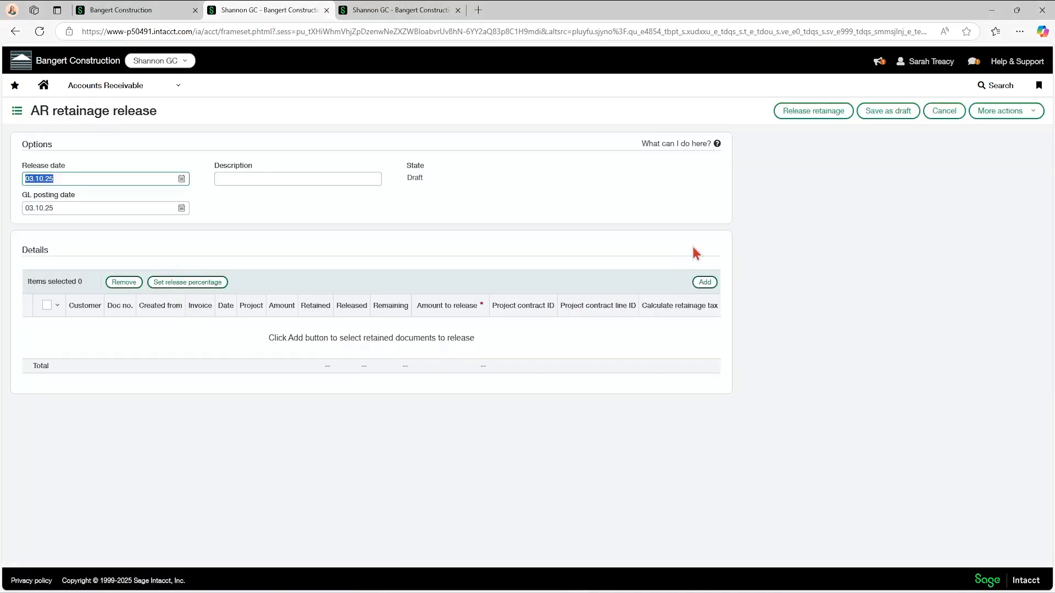
left_click(935, 116)
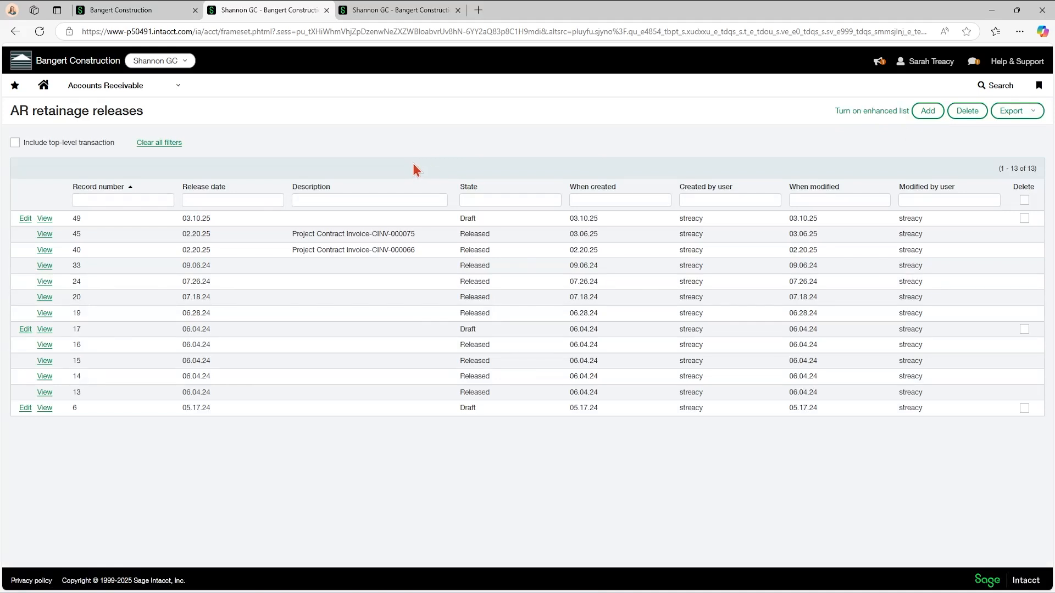
- View the printed payment application of project contract invoice CINV-000073 from the Projects invoice list and close it
left_click(111, 101)
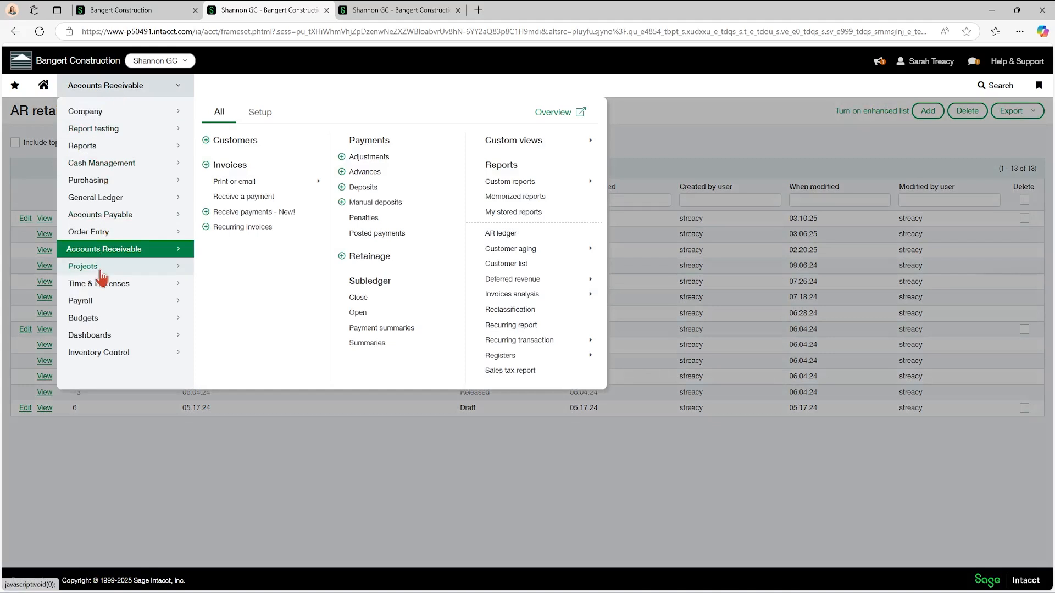
mouse_move(102, 269)
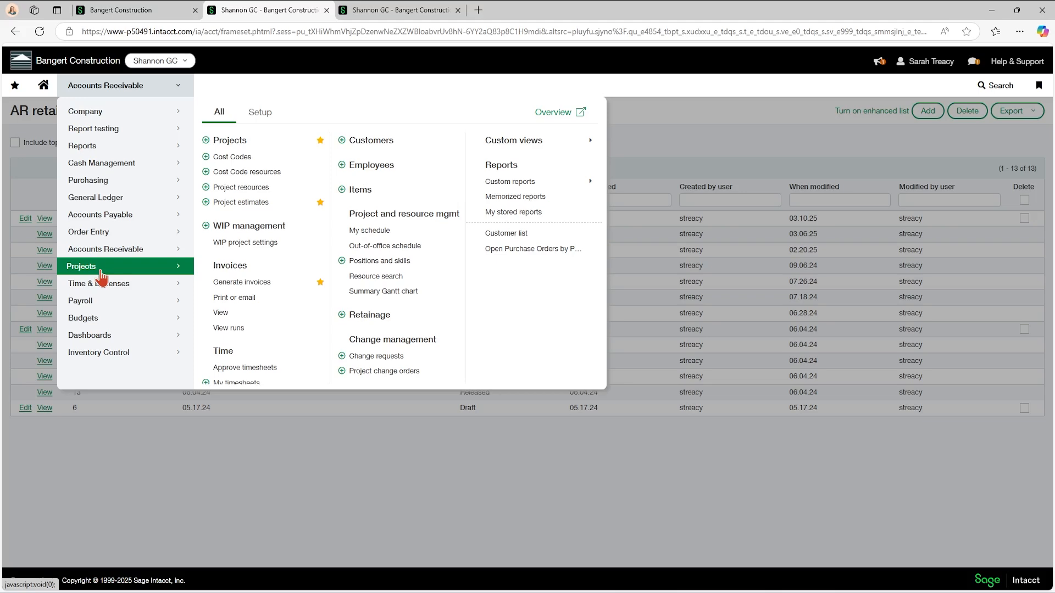
left_click(219, 313)
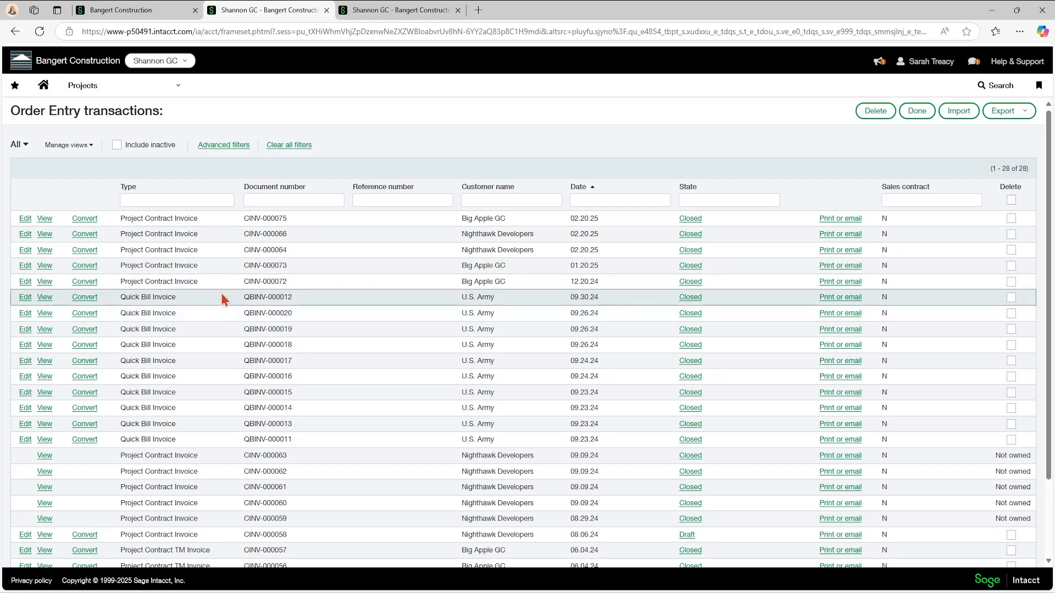
left_click(832, 269)
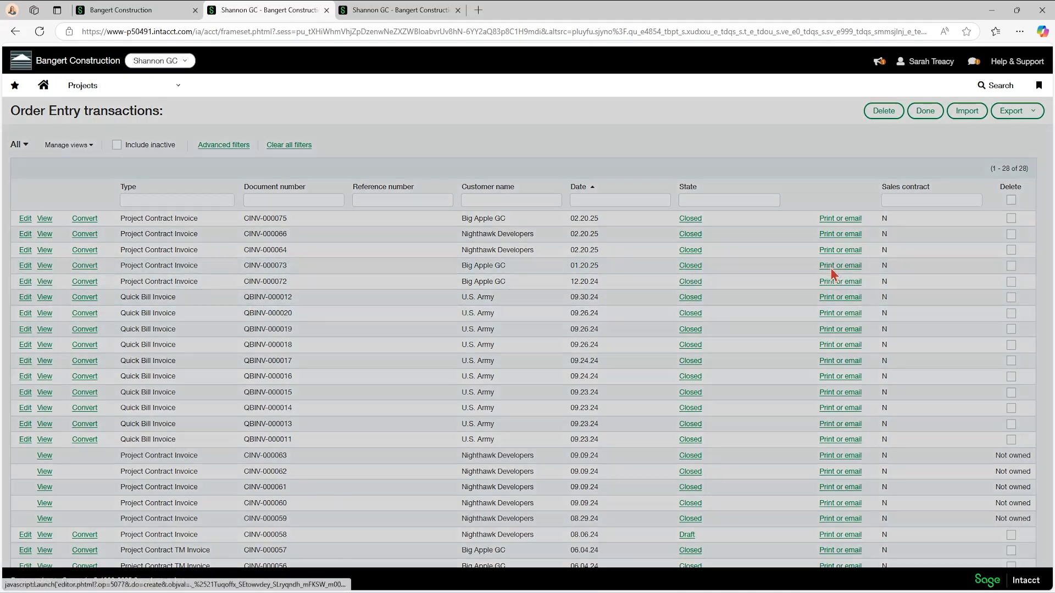
left_click(208, 334)
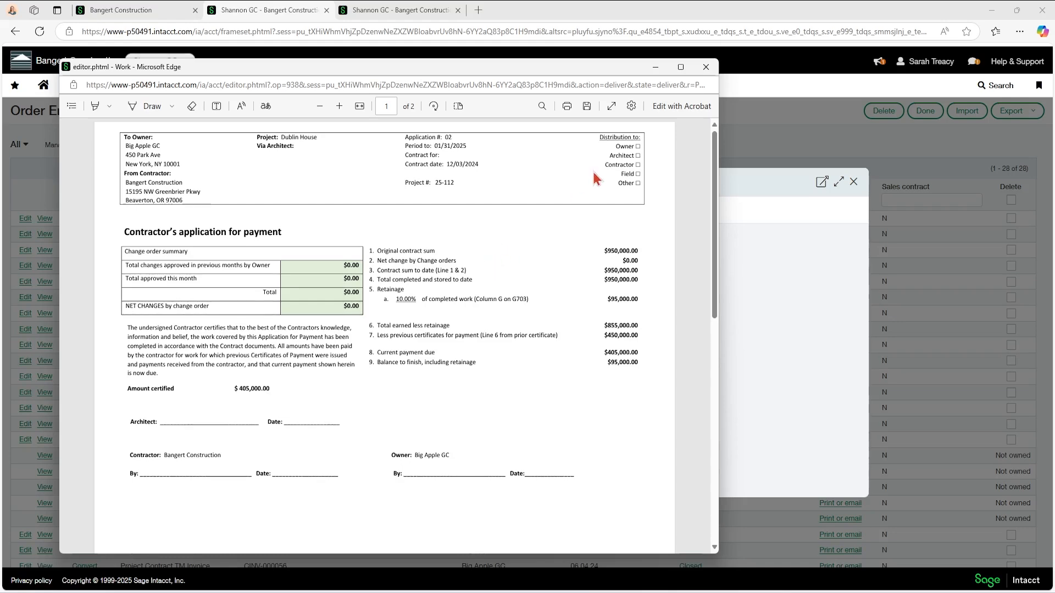
left_click(707, 68)
left_click(854, 183)
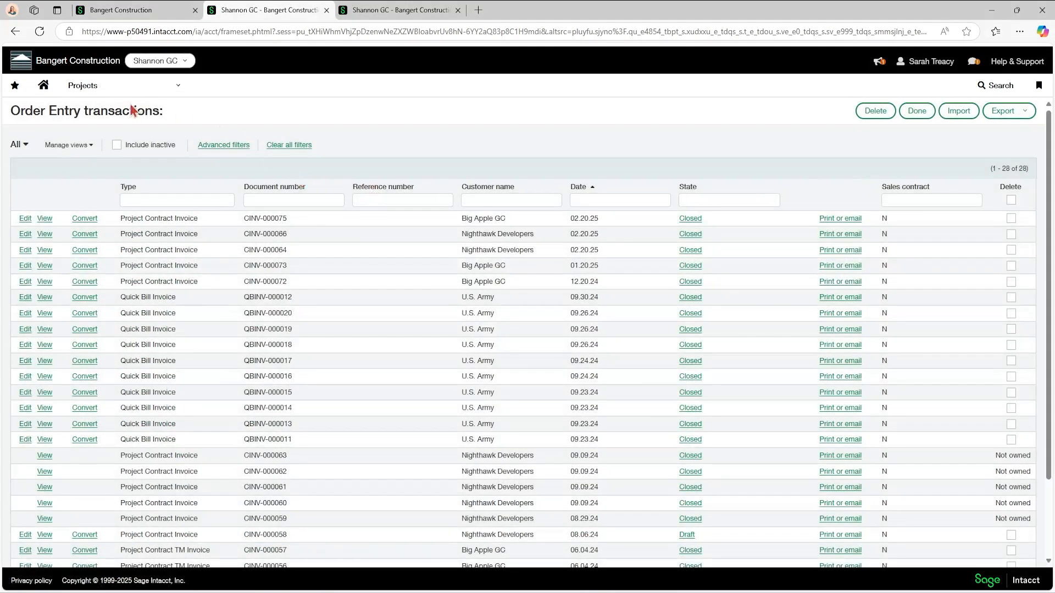
- Set up project invoice generation by project contract, with the Project Contract Invoice template and a billing through date of 03.31.25
left_click(112, 91)
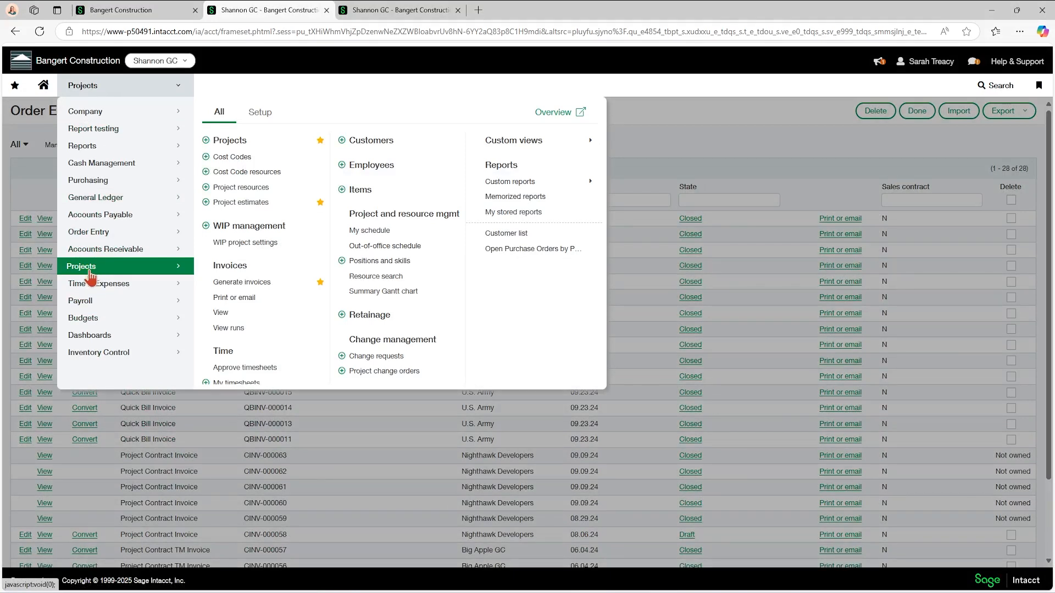
left_click(242, 283)
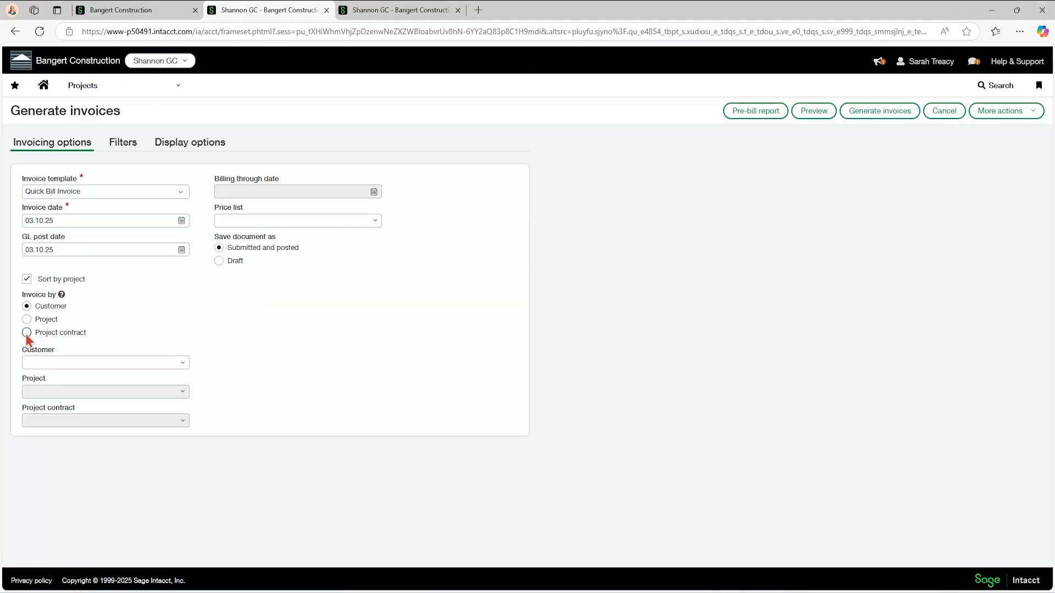
left_click(27, 333)
left_click(142, 193)
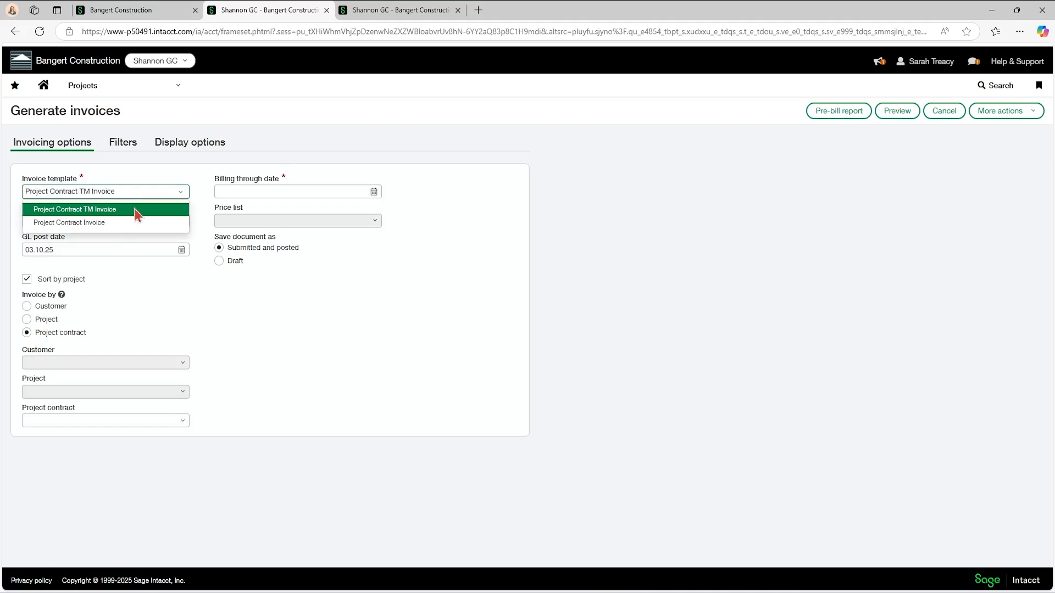
left_click(82, 223)
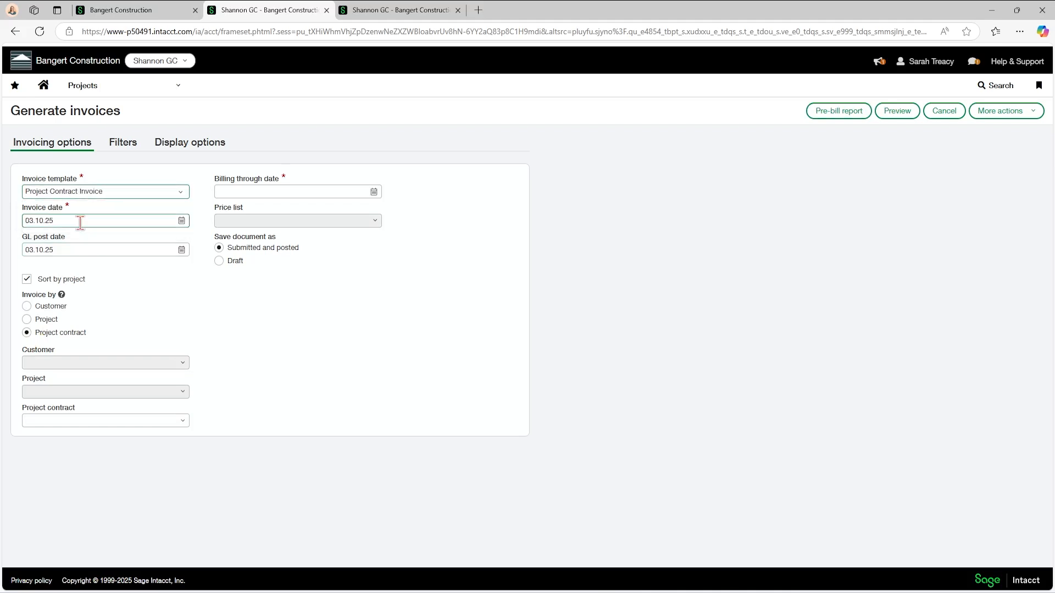
left_click(374, 192)
left_click(226, 335)
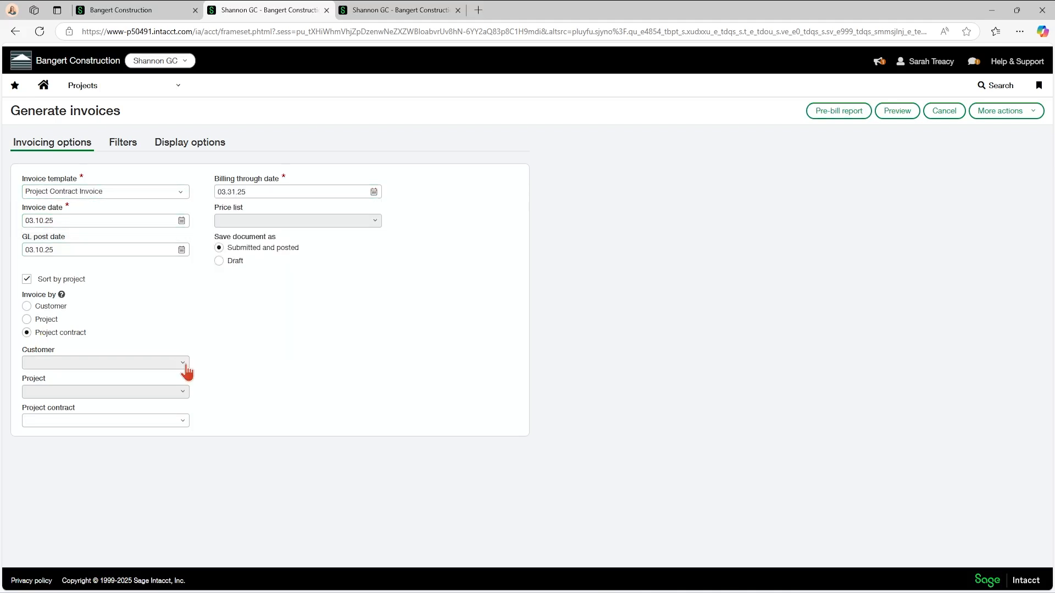
- Choose project contract 25-112--Dublin House and preview its invoice
left_click(183, 422)
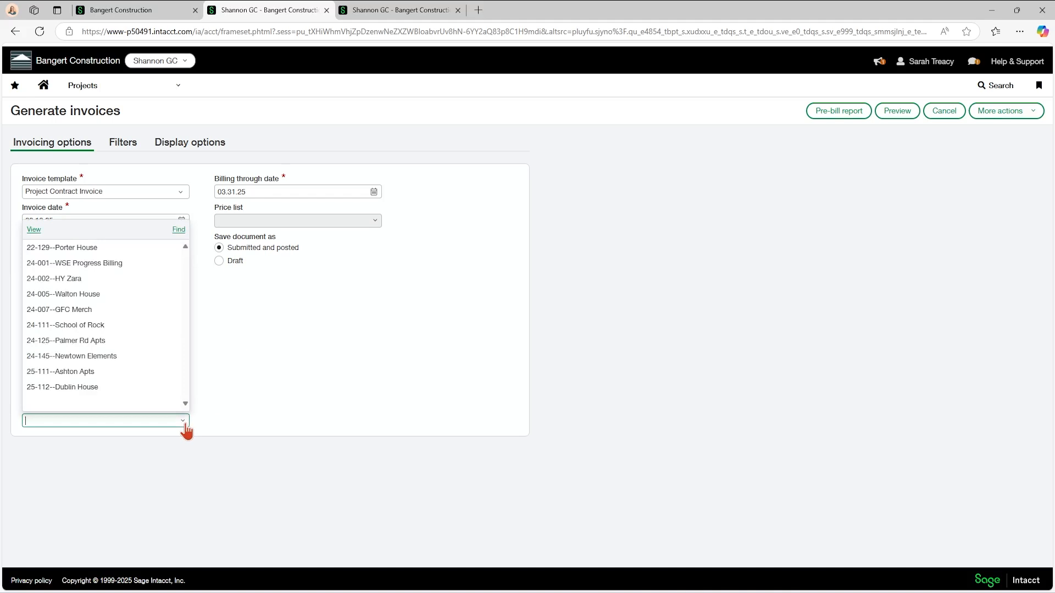
left_click(84, 387)
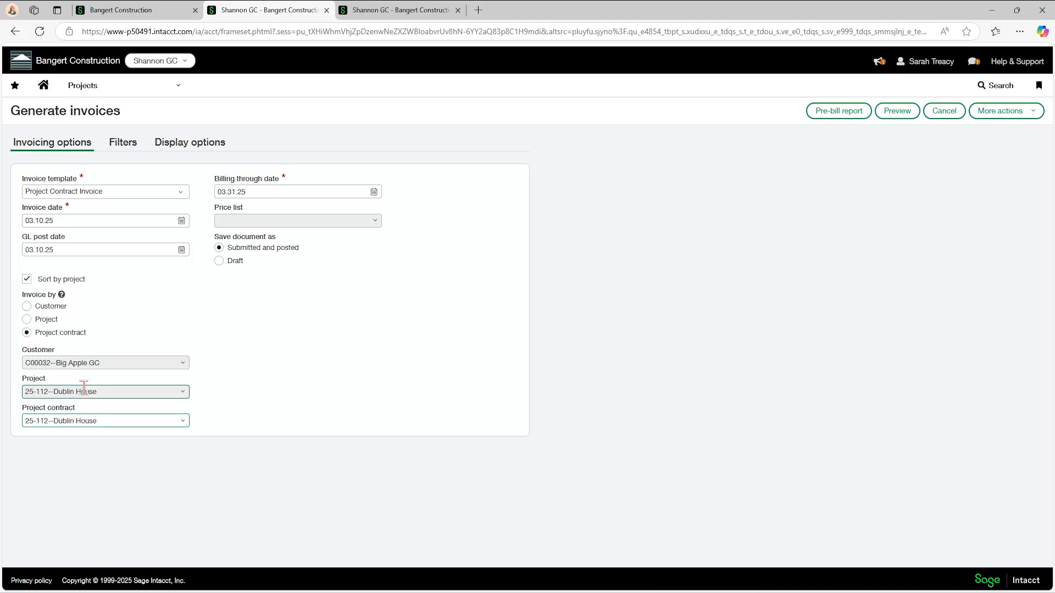
left_click(895, 111)
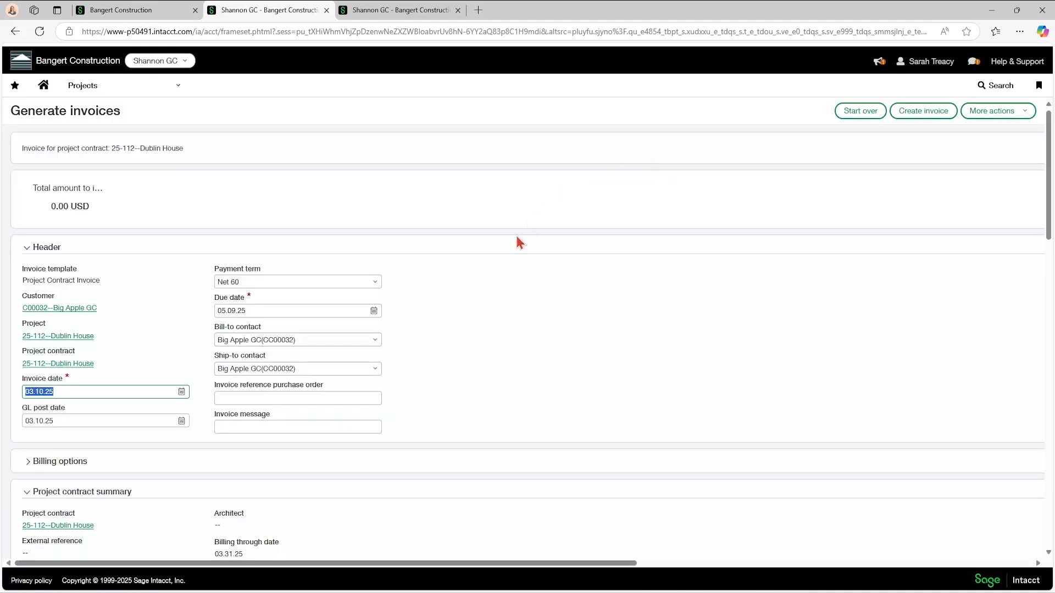
- Set the current billing application number to 04 in the project contract summary
scroll(471, 274, "down", 5)
left_click(219, 380)
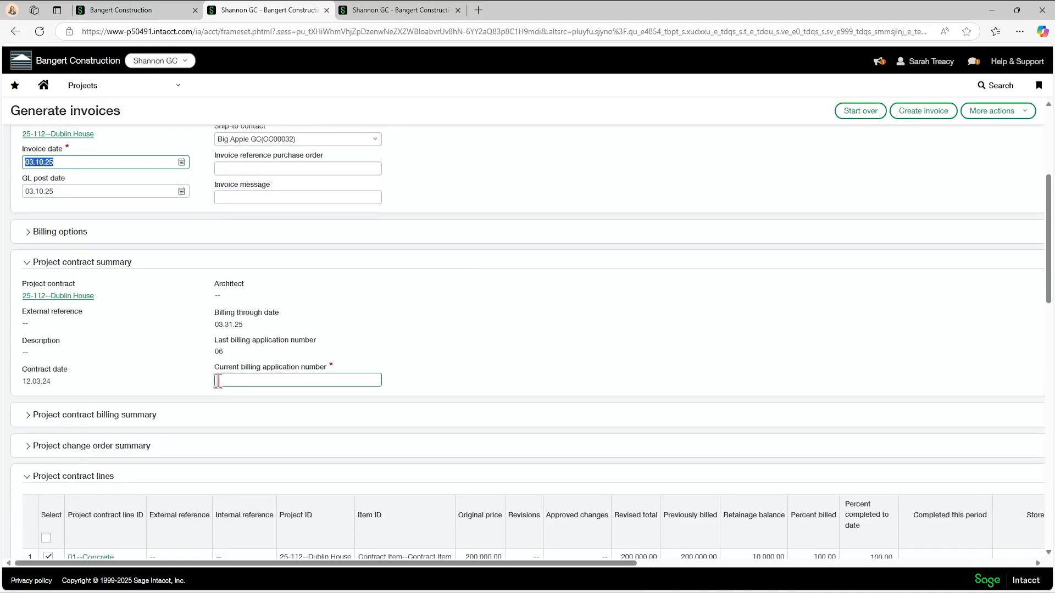
left_click(220, 383)
type("04")
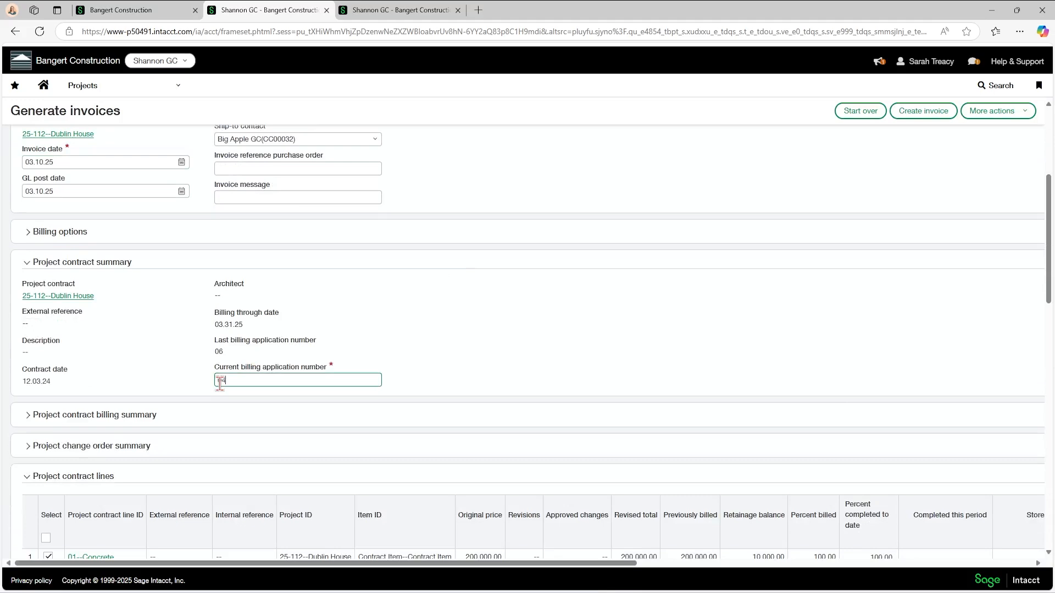
- Set the retainage to bill this period to 10,000 for Concrete, 15,000 for Electrical and 22,500 for Drywall
scroll(535, 324, "down", 3)
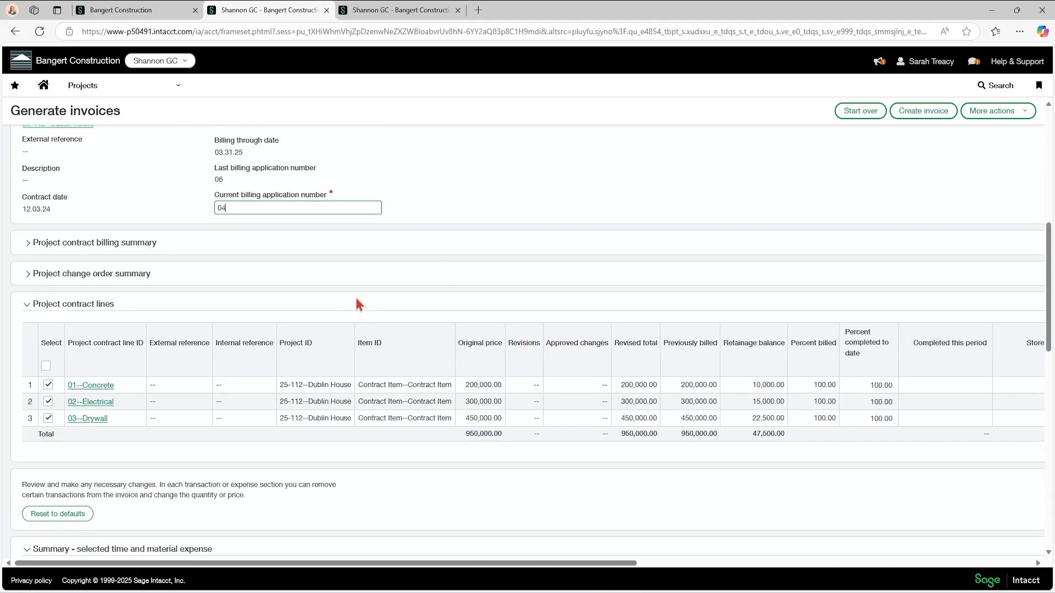
scroll(356, 304, "down", 2)
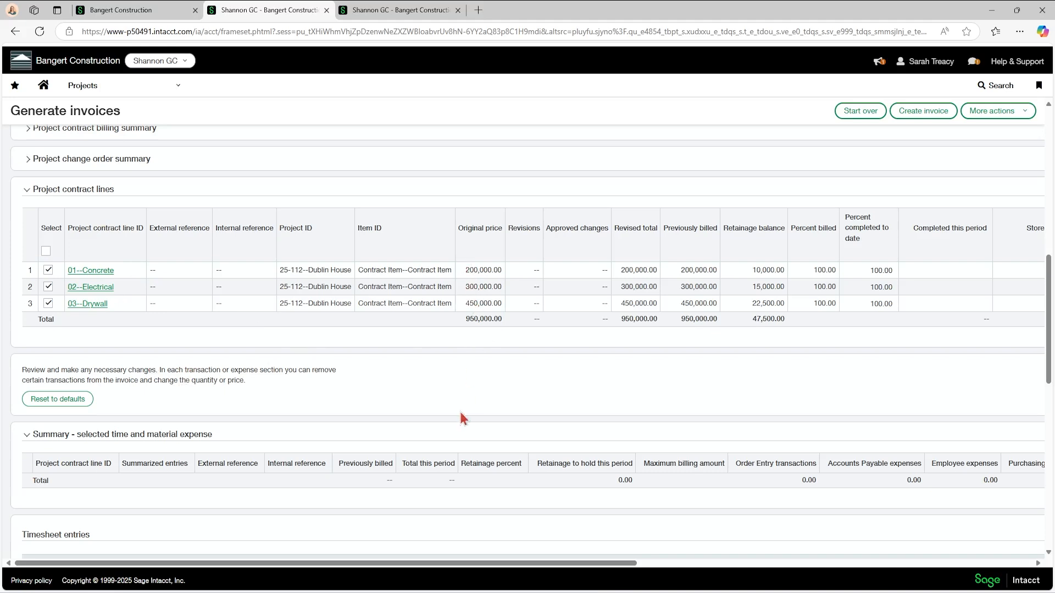
left_click_drag(485, 564, 653, 567)
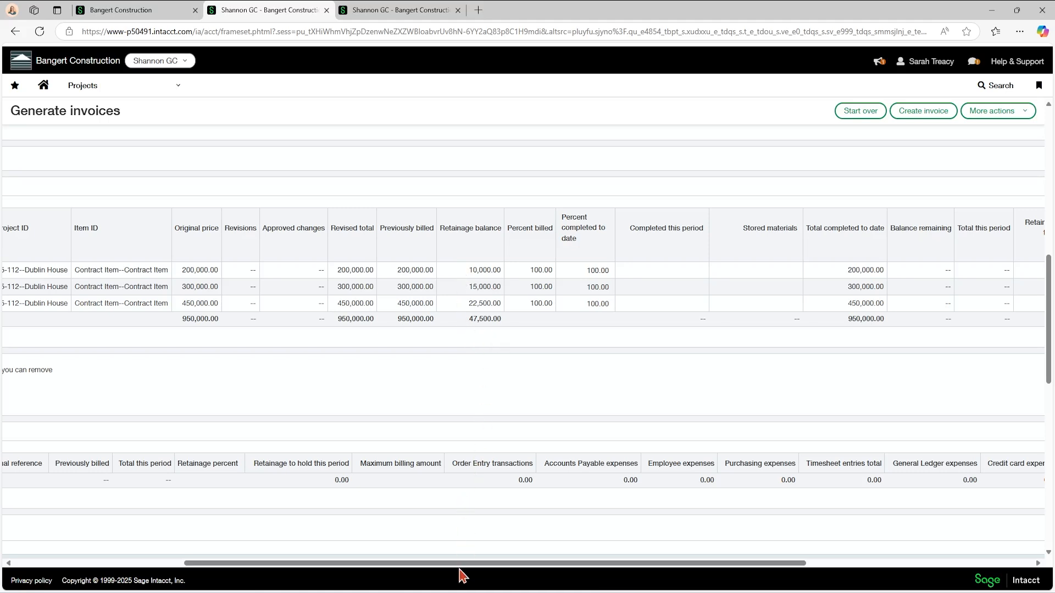
left_click_drag(518, 564, 761, 567)
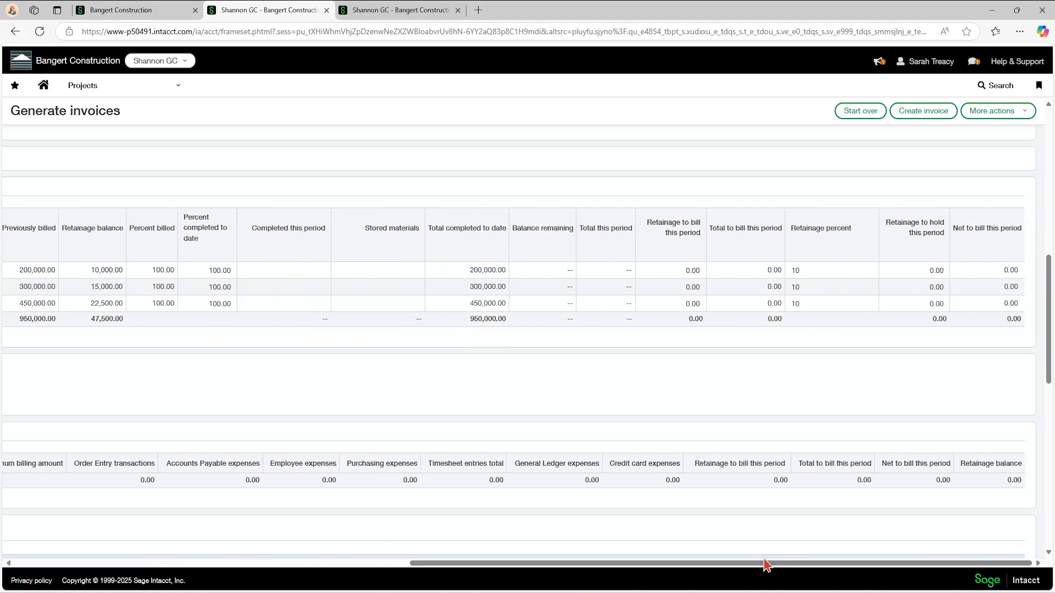
left_click(669, 268)
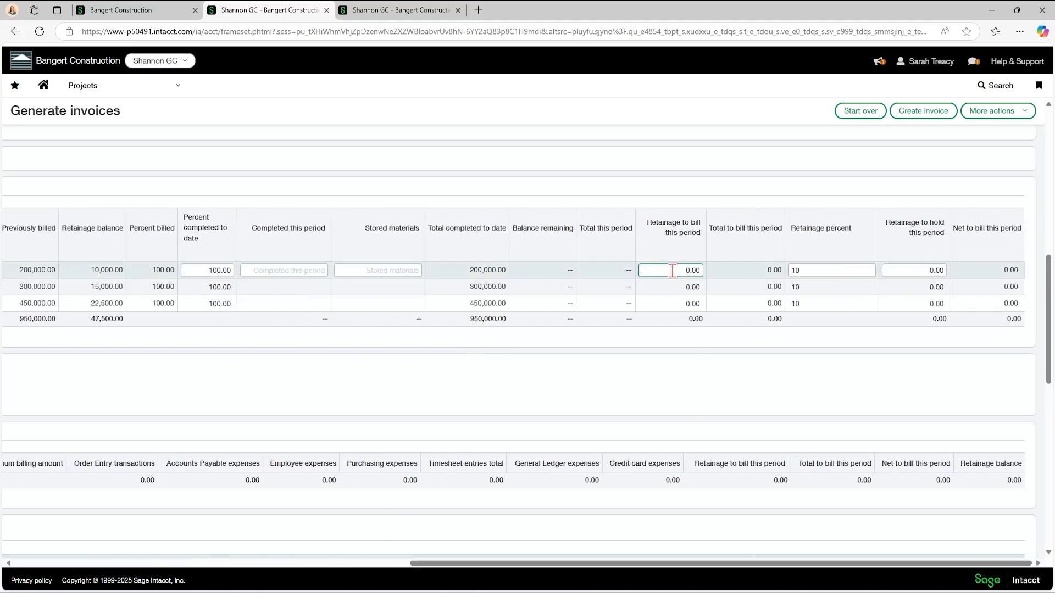
type("10000")
left_click(667, 287)
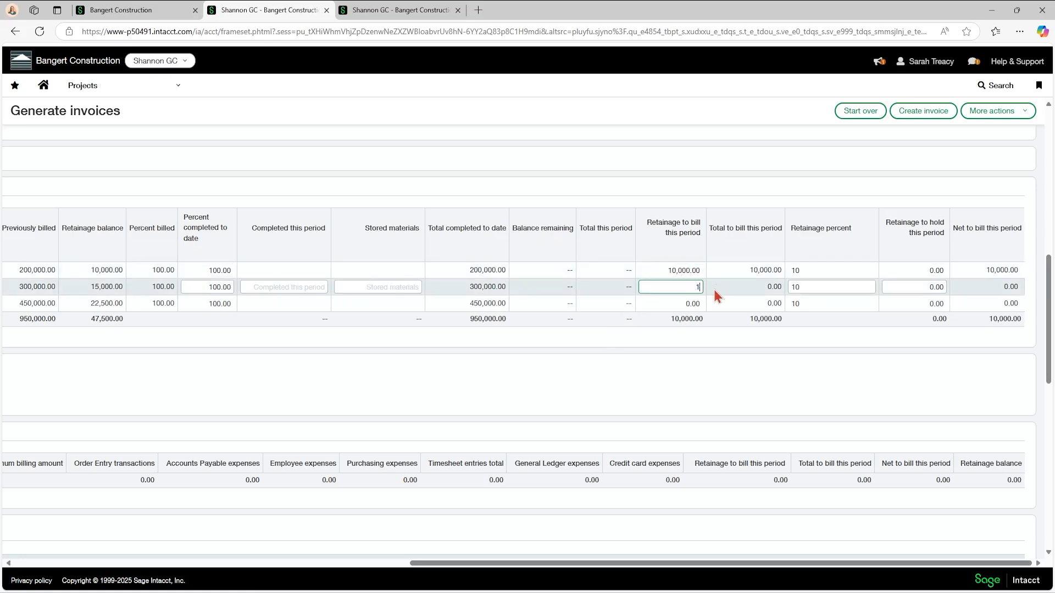
left_click(684, 303)
type("22")
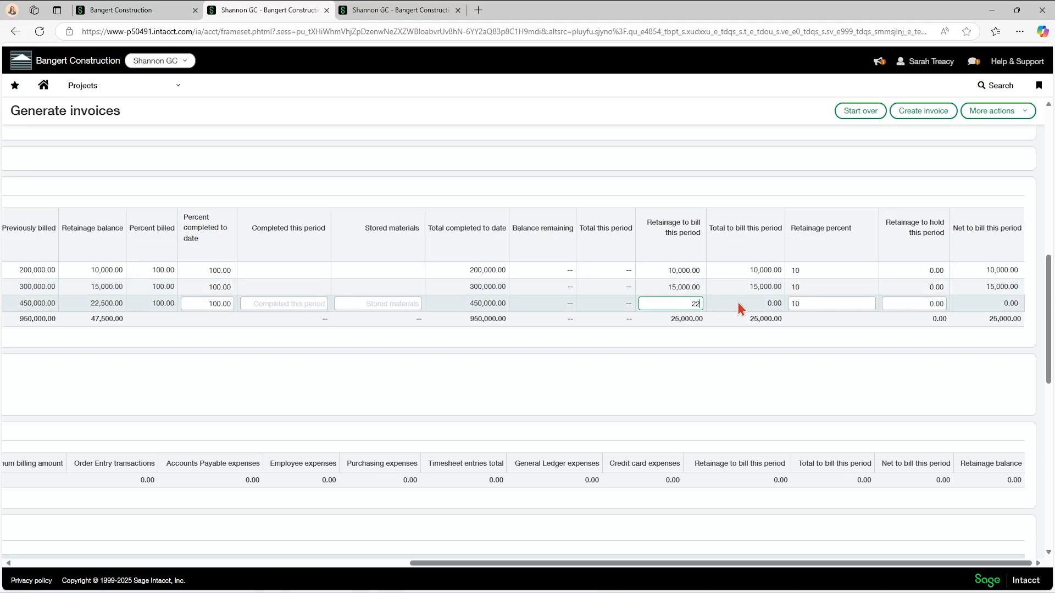
type("500")
left_click(742, 304)
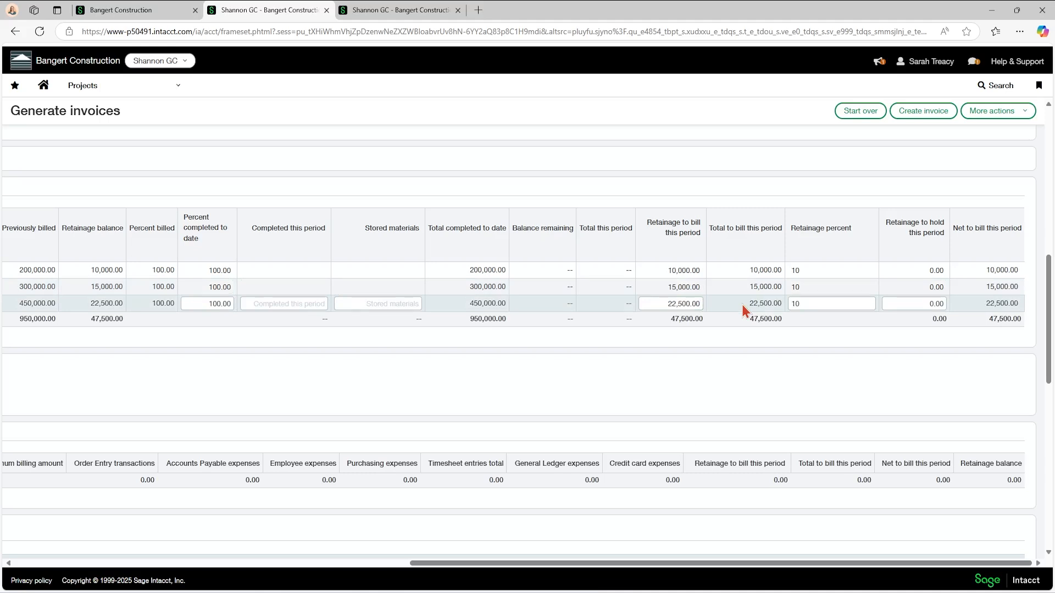
- Check the retainage percentage on the Concrete project contract line record and return to the invoice preview
left_click(816, 270)
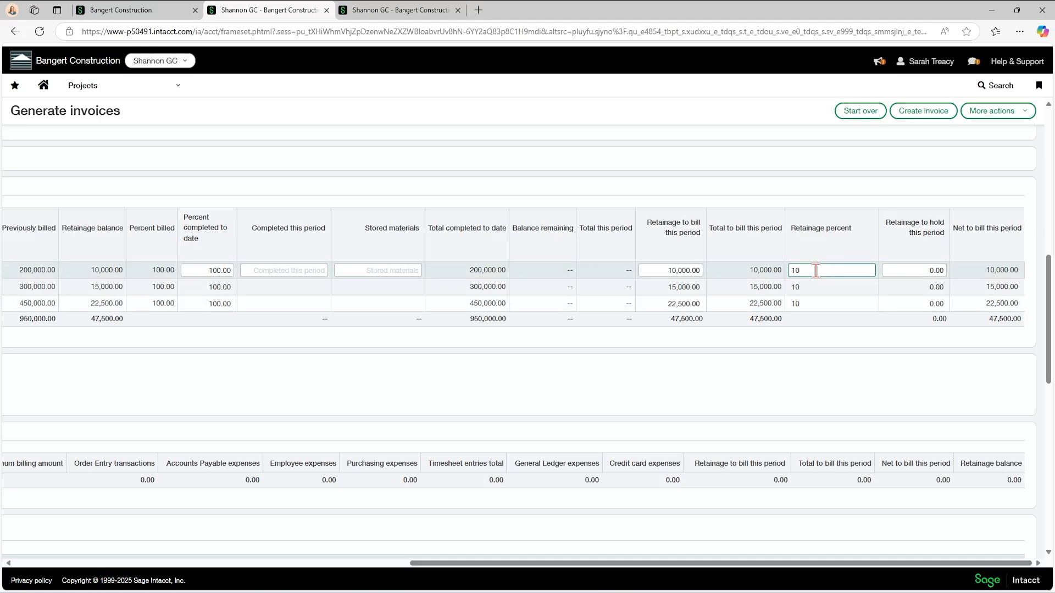
left_click(425, 10)
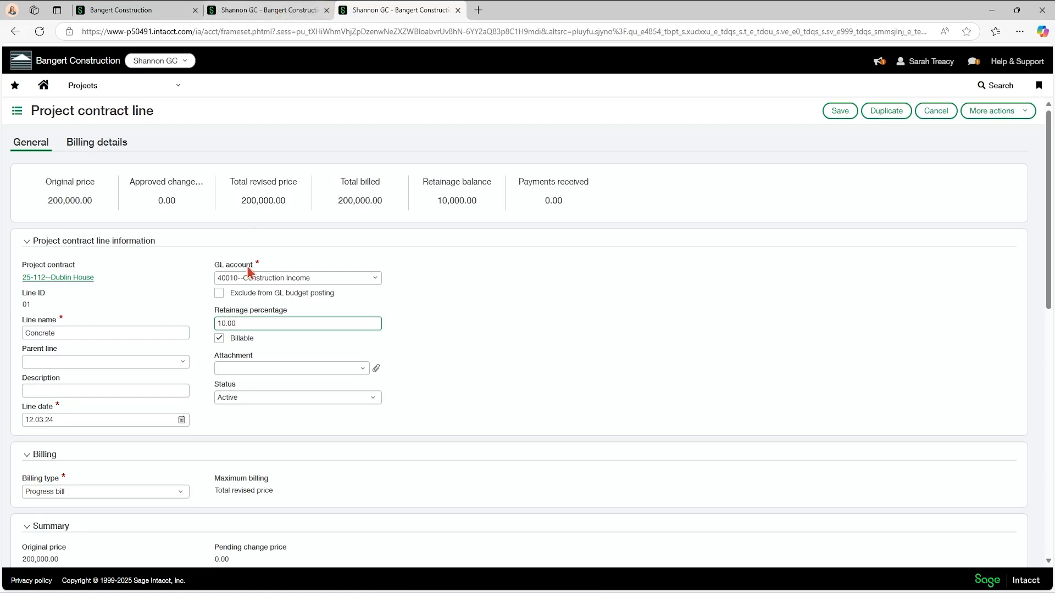
left_click(282, 9)
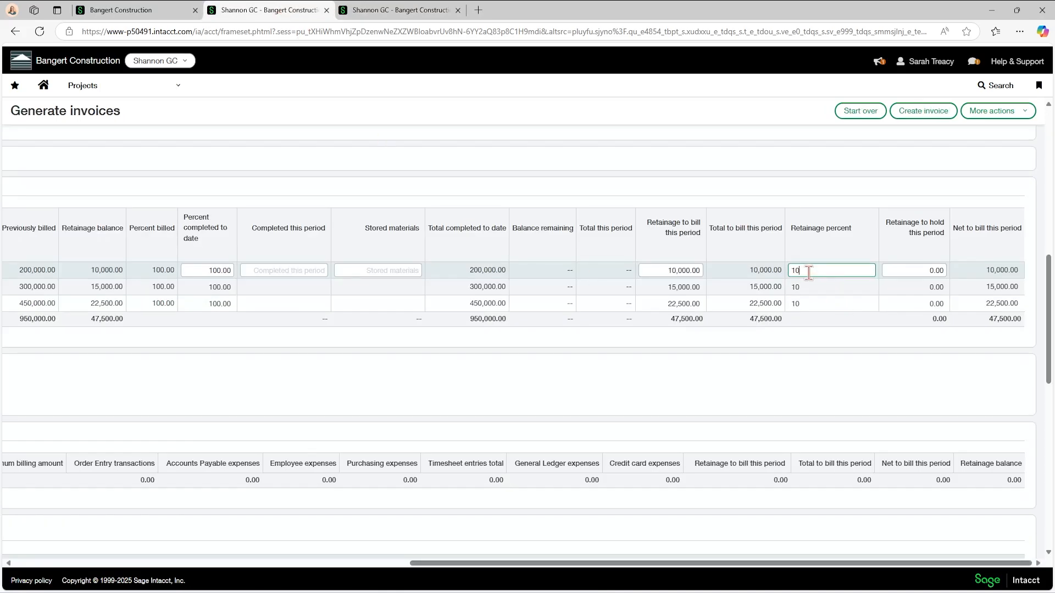
- Set the retainage percent to 0 on all three project contract lines and create the invoice
left_click_drag(808, 273, 782, 306)
type("00")
left_click(813, 299)
type("0")
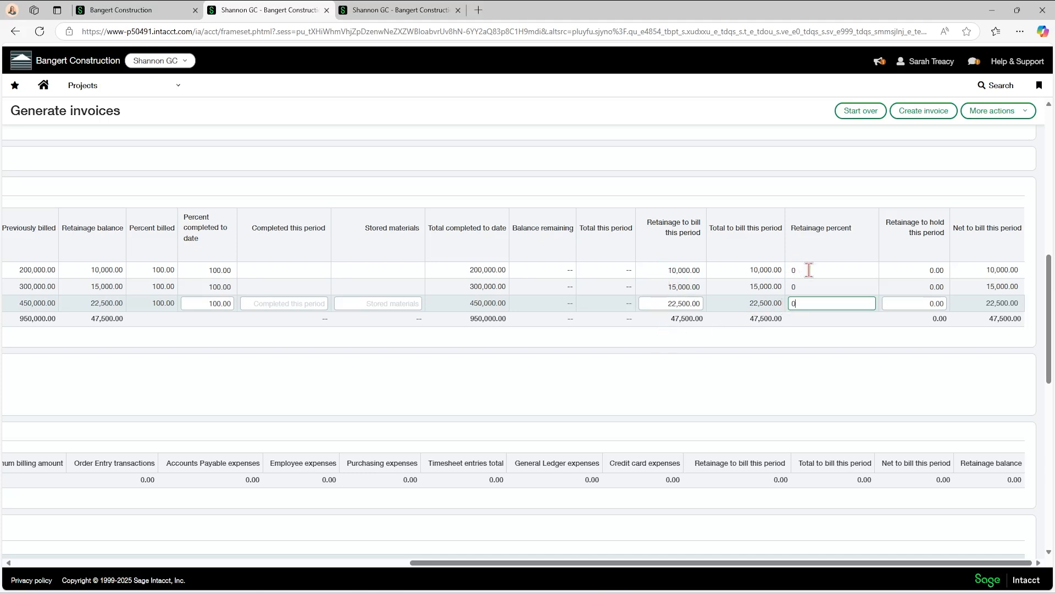
left_click(877, 378)
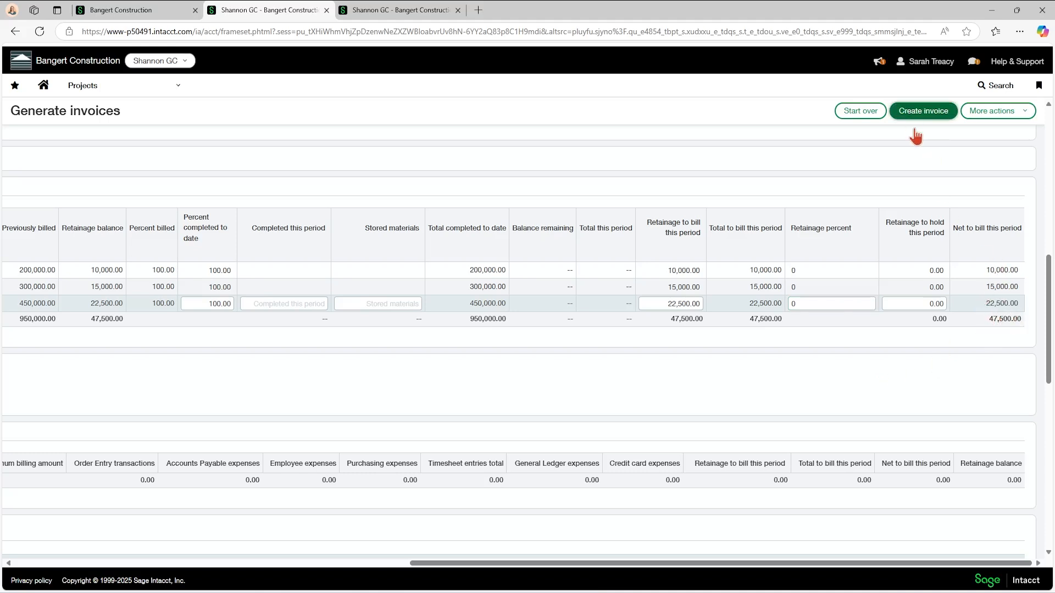
left_click(914, 110)
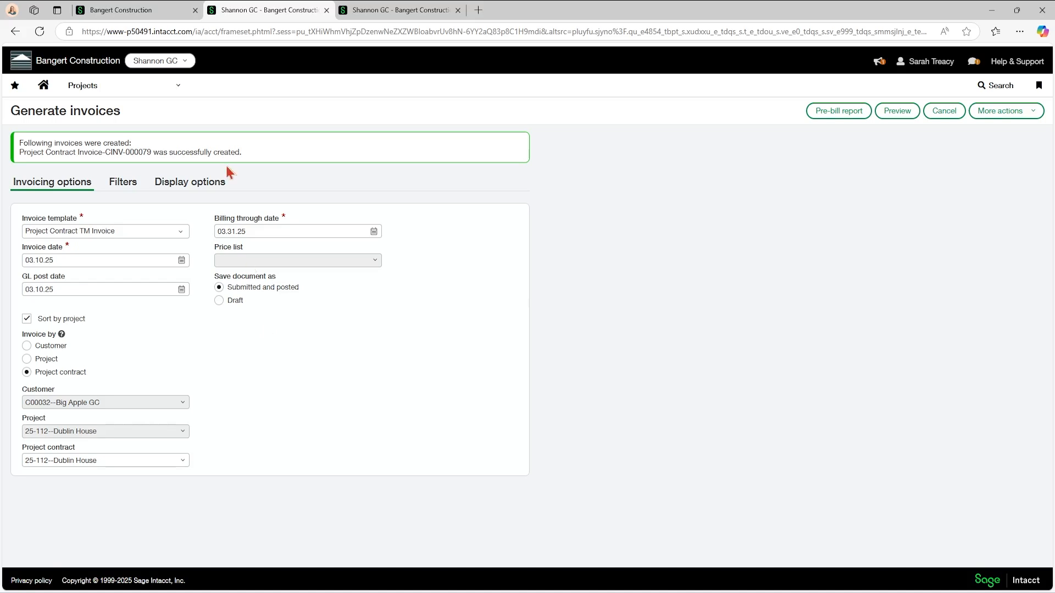
- Review the display options for invoice generation, examining the order of the retainage columns among the project contract fields
left_click(175, 189)
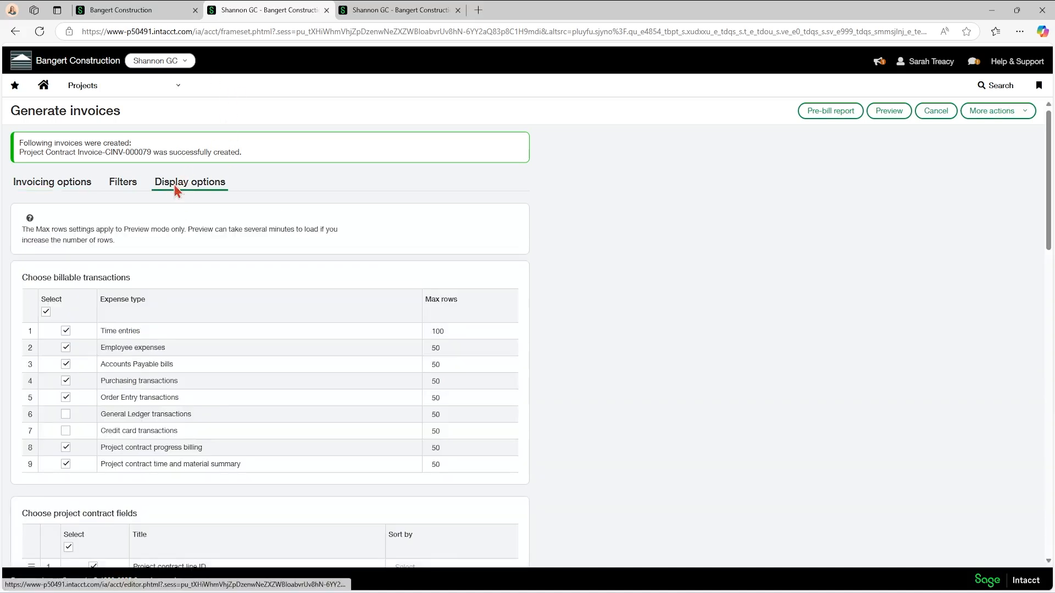
scroll(295, 233, "down", 5)
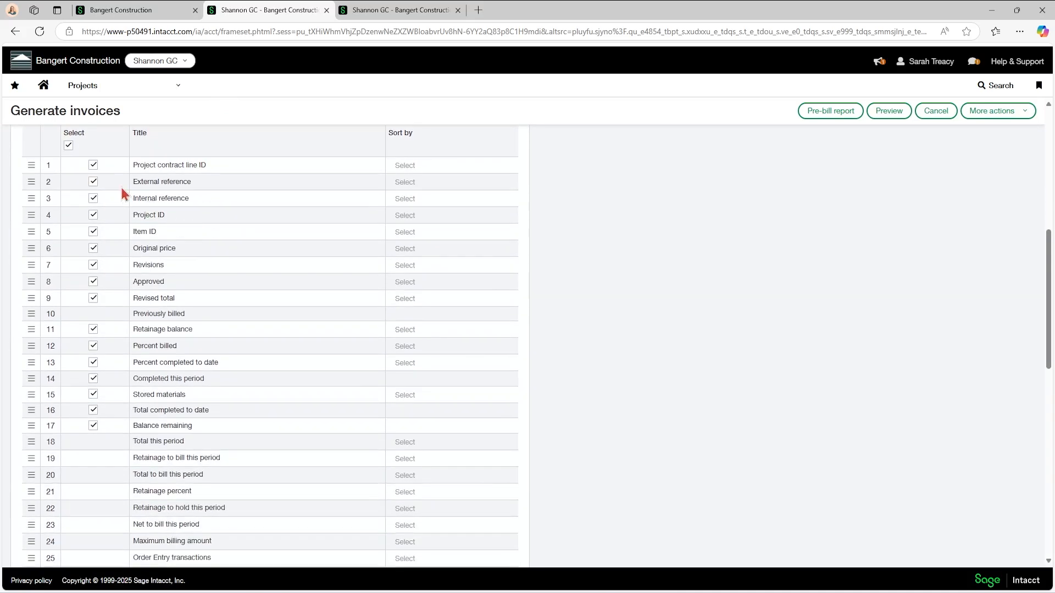
scroll(132, 304, "down", 2)
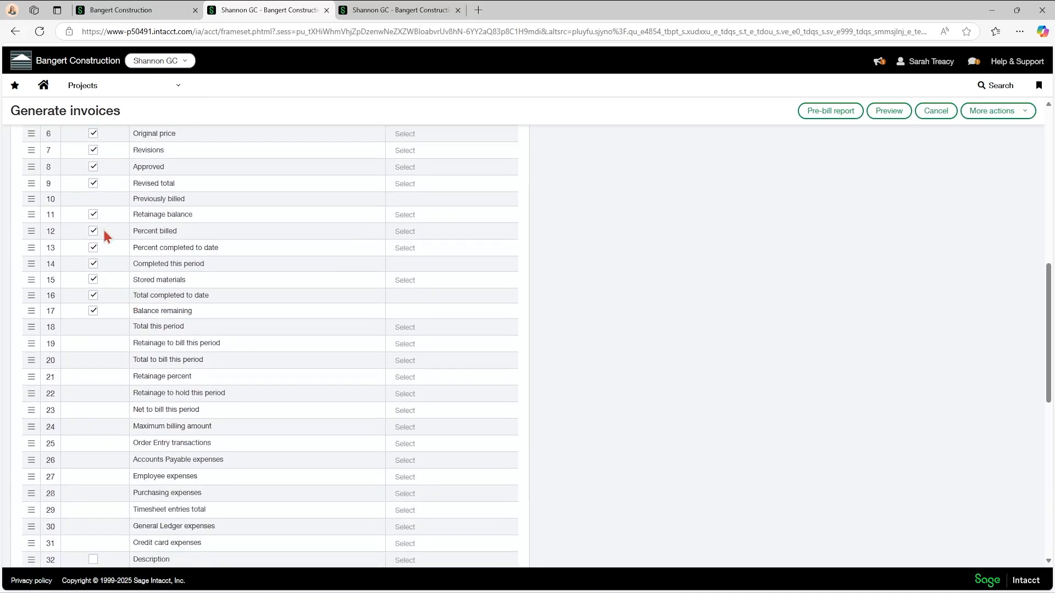
scroll(129, 345, "down", 3)
scroll(130, 346, "up", 4)
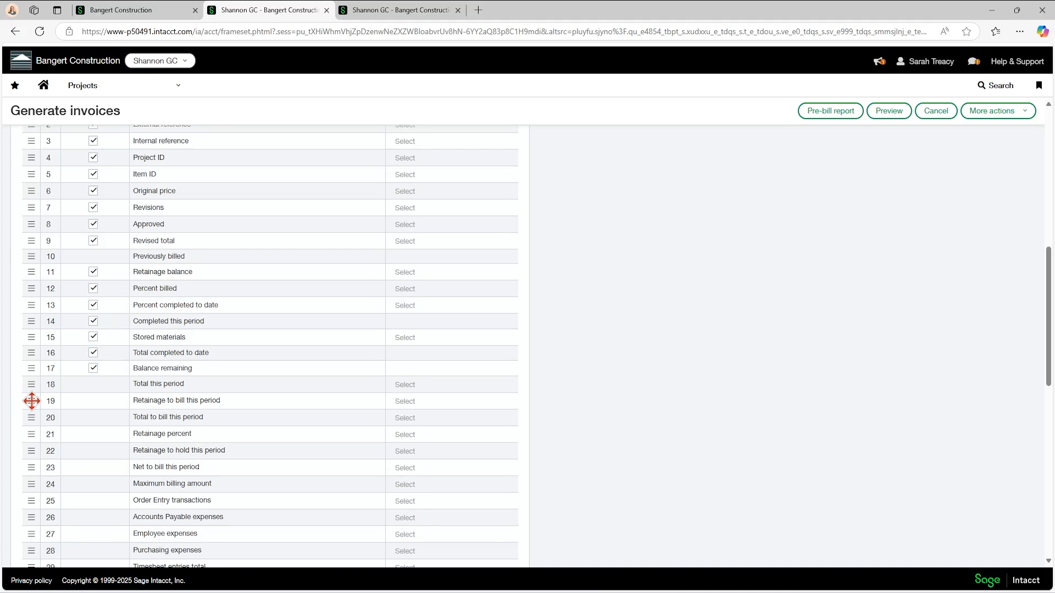
mouse_move(31, 401)
left_mouse_down()
mouse_move(35, 525)
mouse_move(31, 395)
left_mouse_up()
scroll(575, 282, "up", 8)
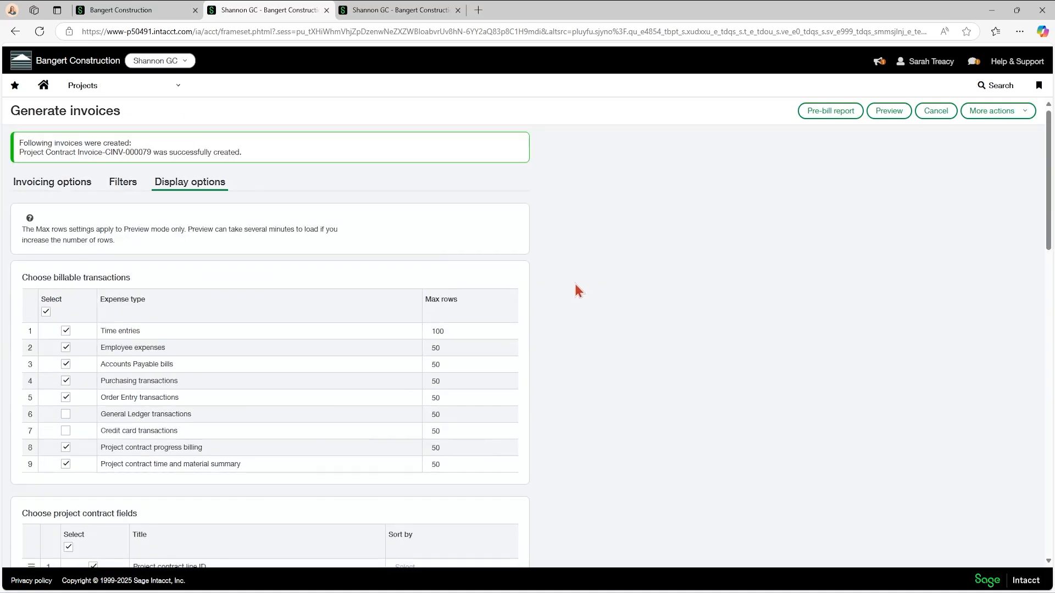
- Leave invoice generation without saving changes and open the list of project invoices
left_click(113, 86)
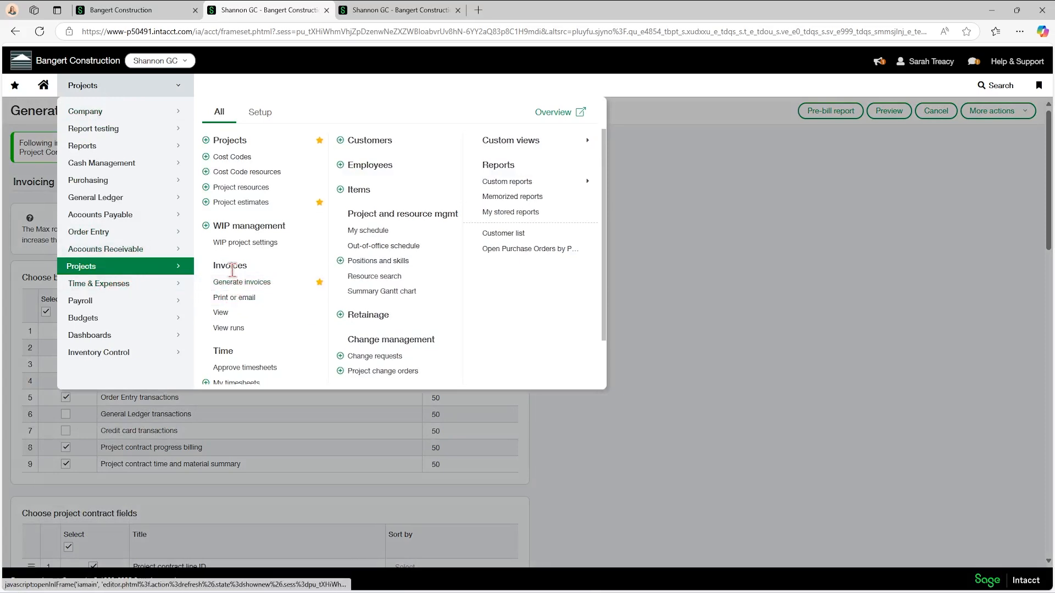
left_click(222, 312)
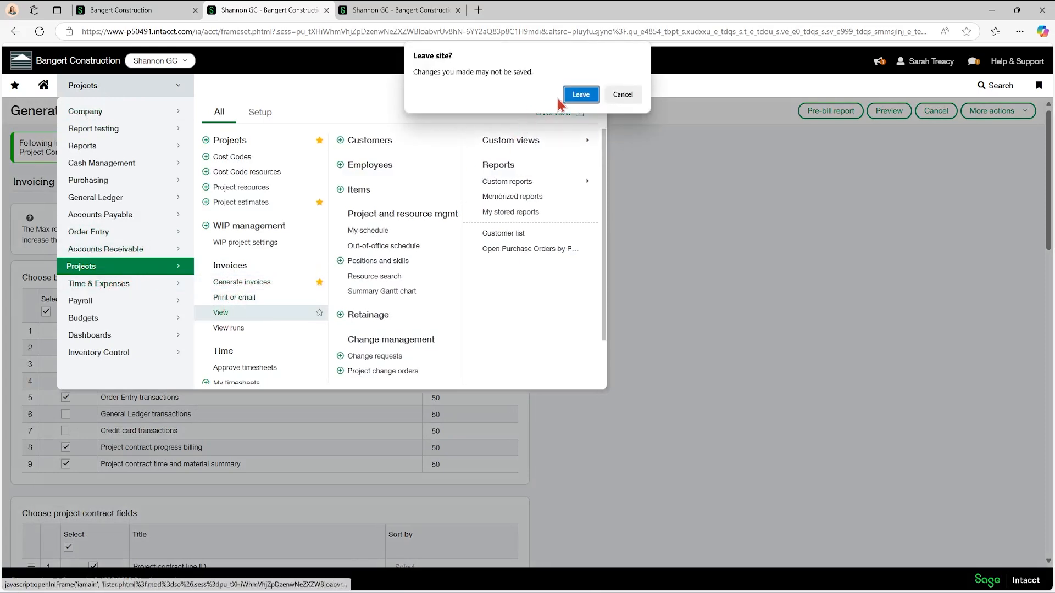
left_click(574, 94)
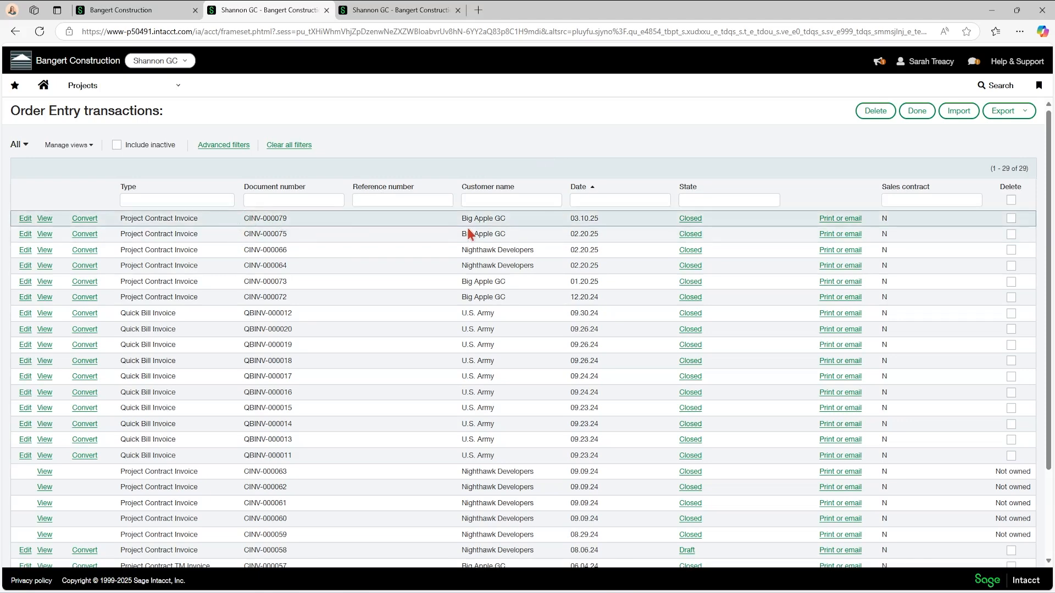
- Generate the printed version of the Big Apple GC invoice dated 03.10.25, examine its application for payment, and close it
left_click(842, 220)
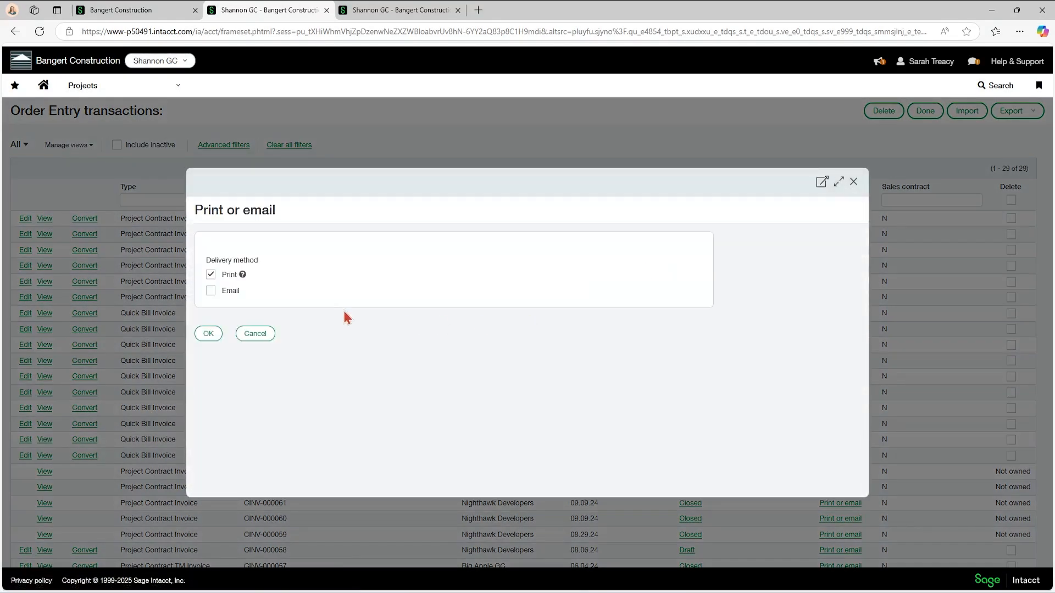
left_click(215, 338)
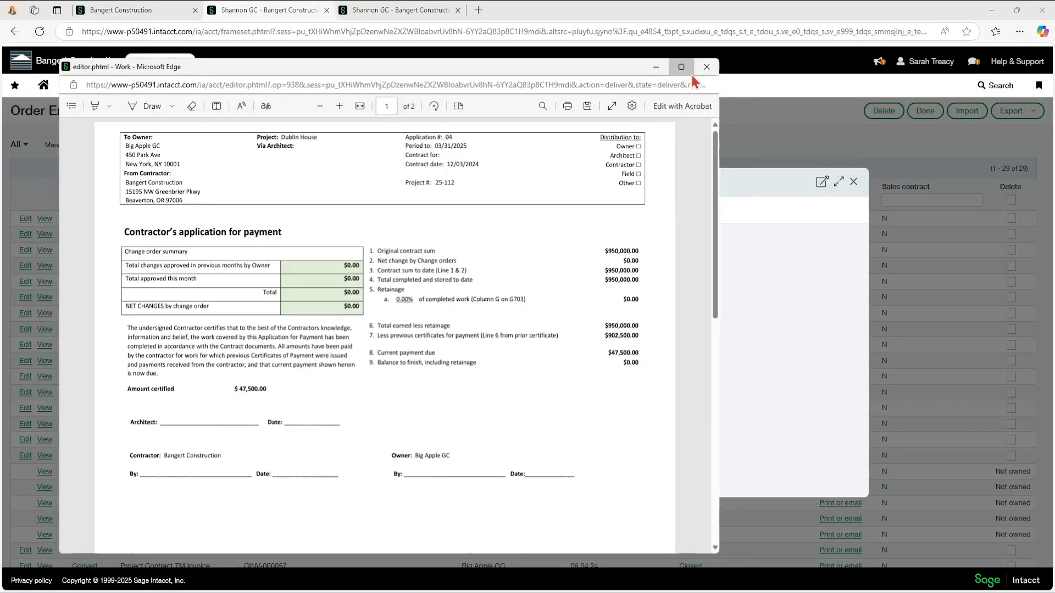
left_click(689, 74)
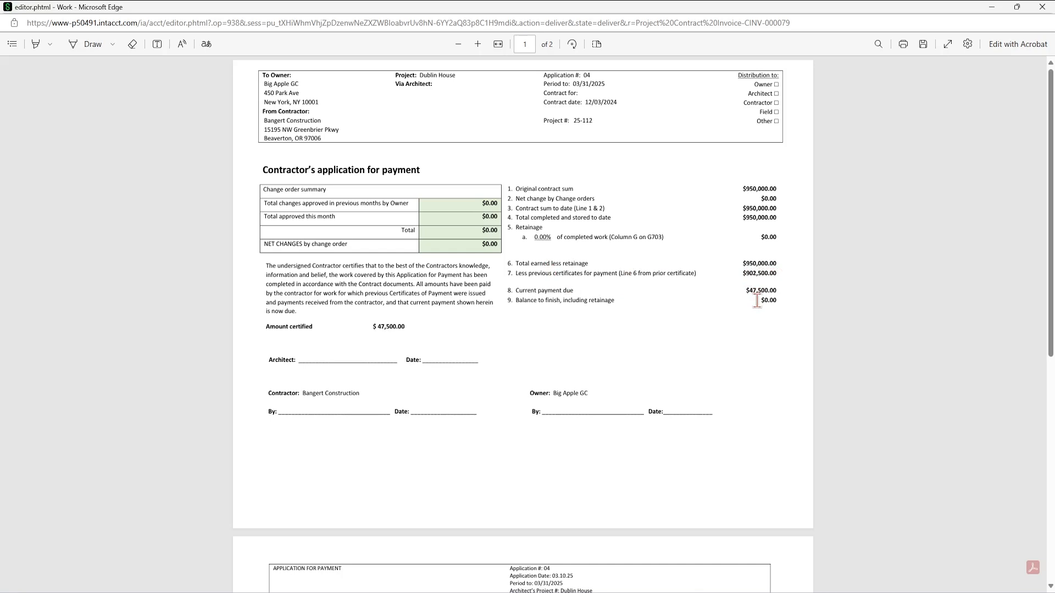
left_click(1043, 7)
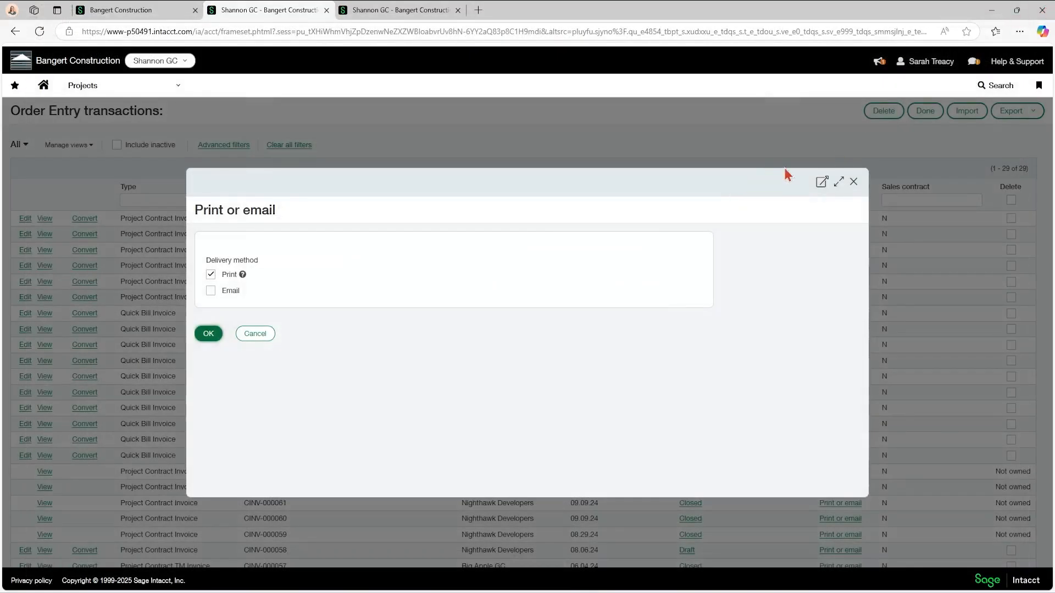
left_click(853, 182)
- Leave the invoice list and return to the home page
left_click(104, 86)
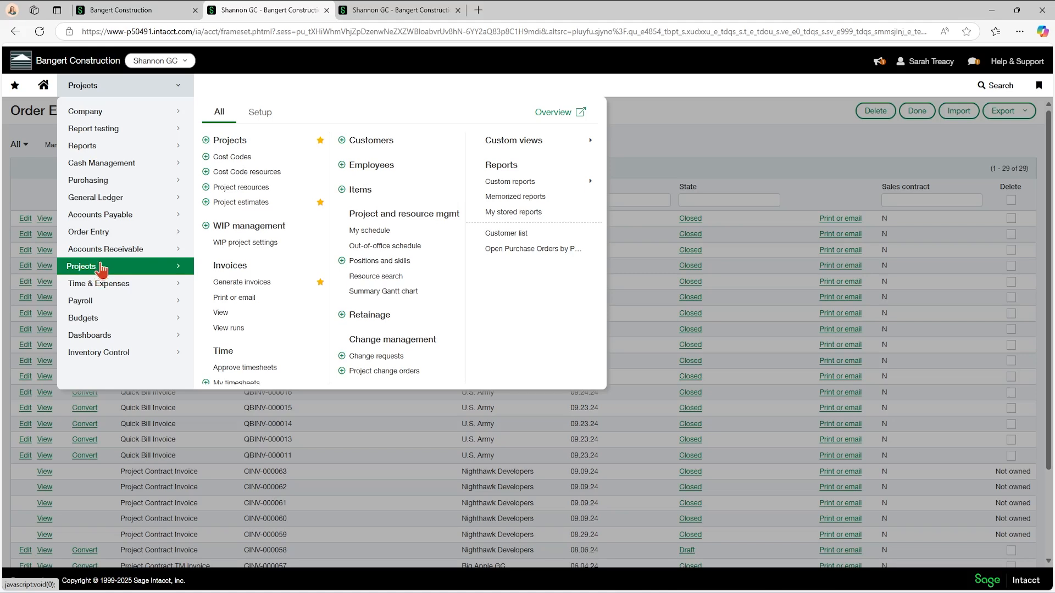
mouse_move(99, 256)
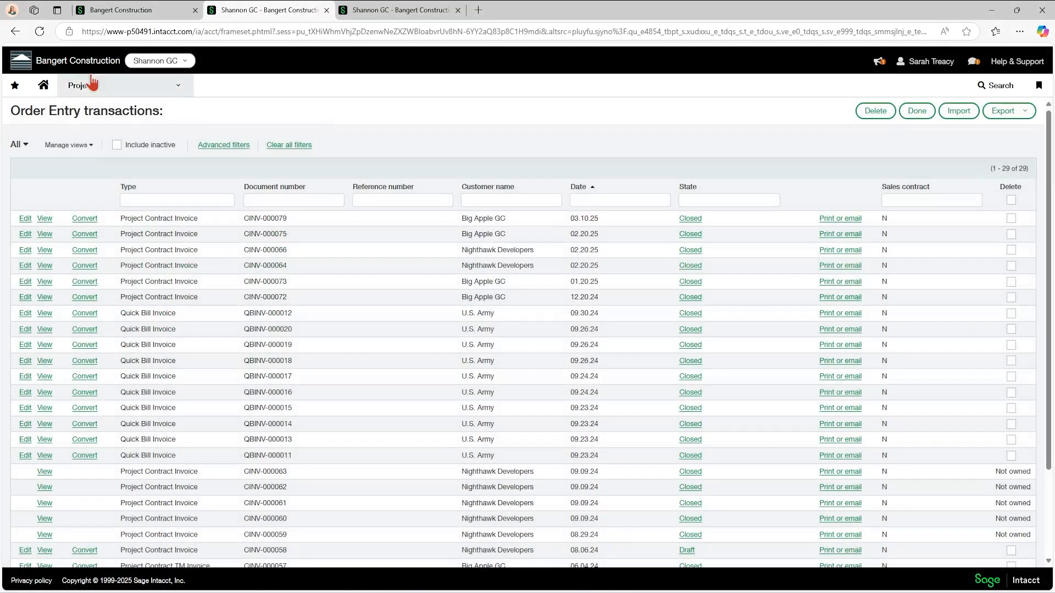
left_click(41, 92)
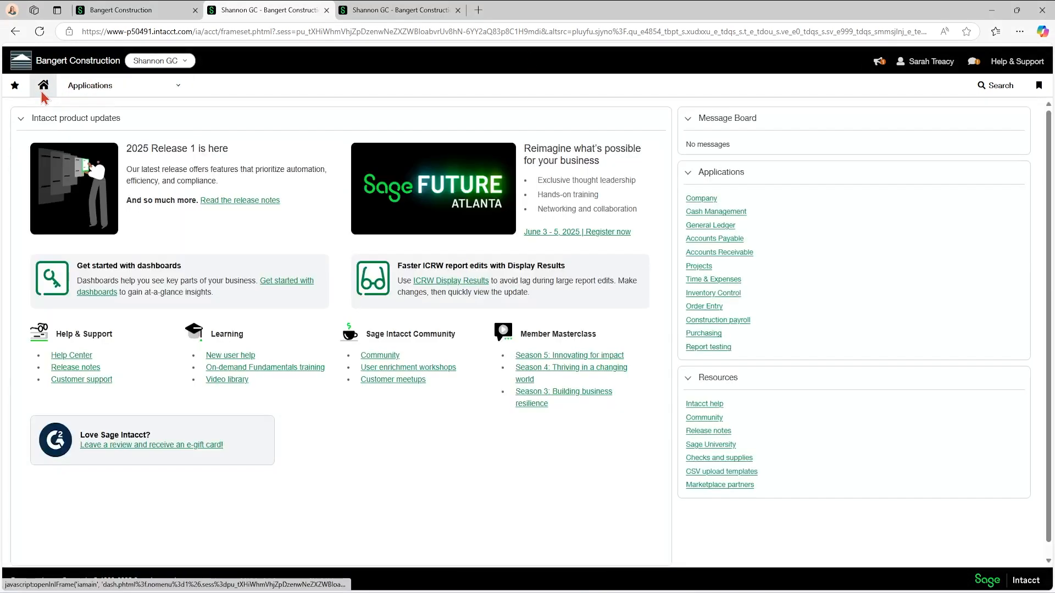